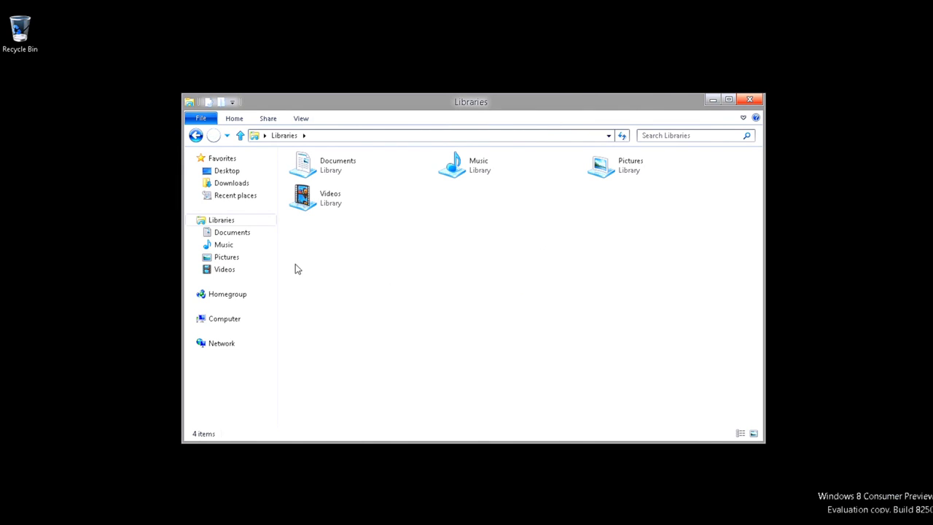
Open the Documents library from the Libraries window.
double_click(346, 178)
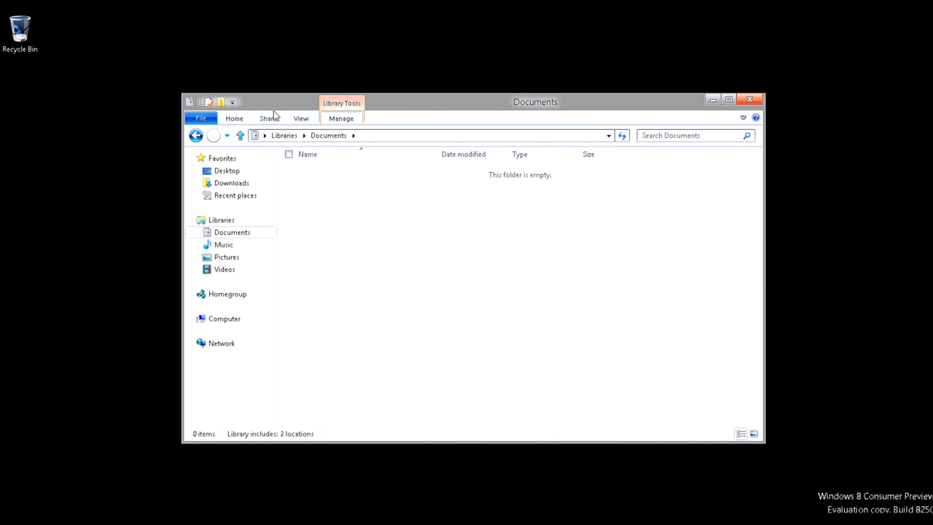
Turn off Minimize the Ribbon, then browse the Manage, View, Share and Home tabs.
click(232, 103)
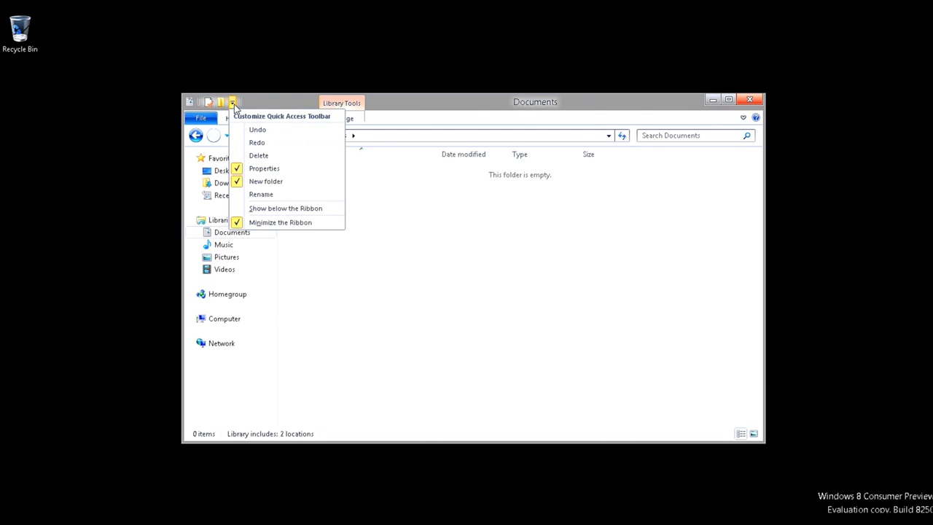
click(301, 222)
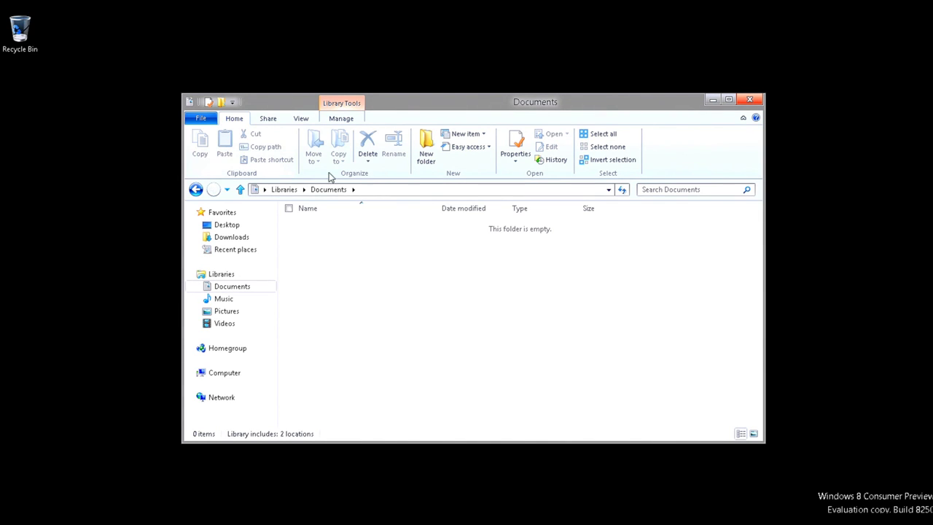
click(338, 122)
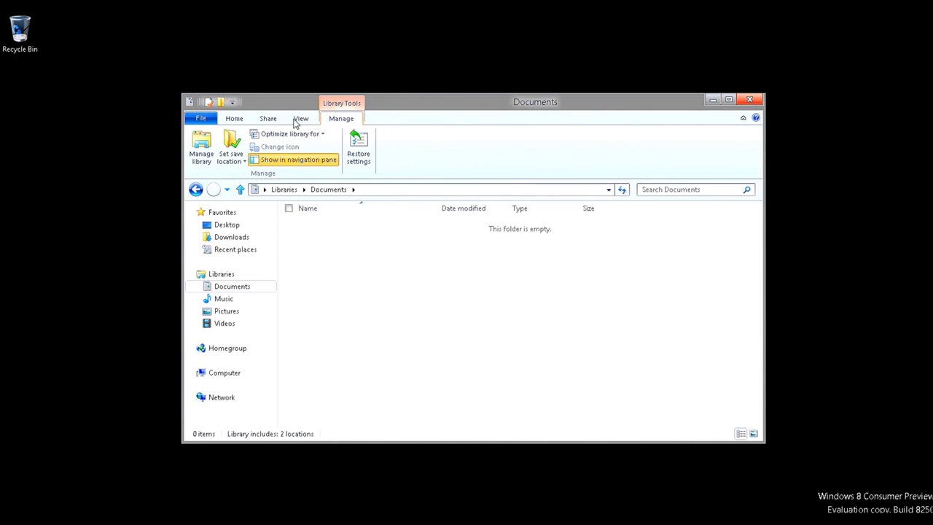
click(303, 120)
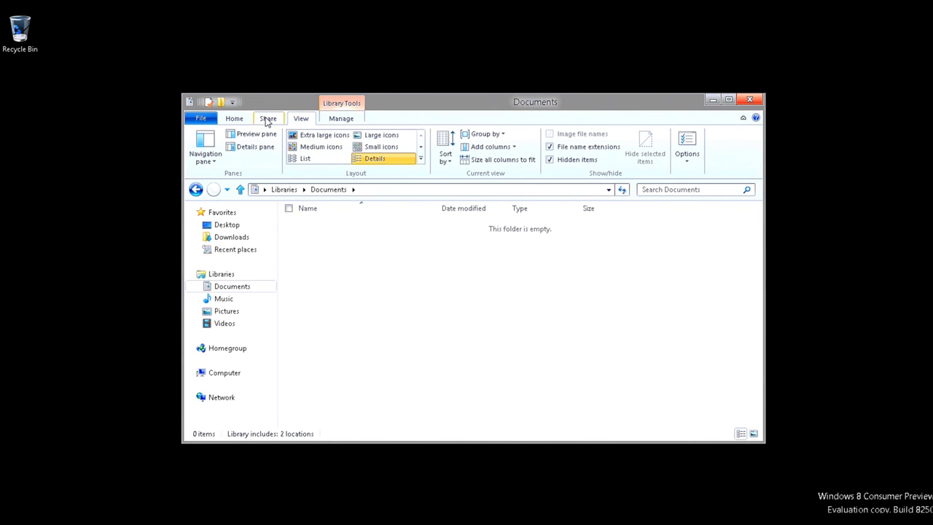
click(267, 121)
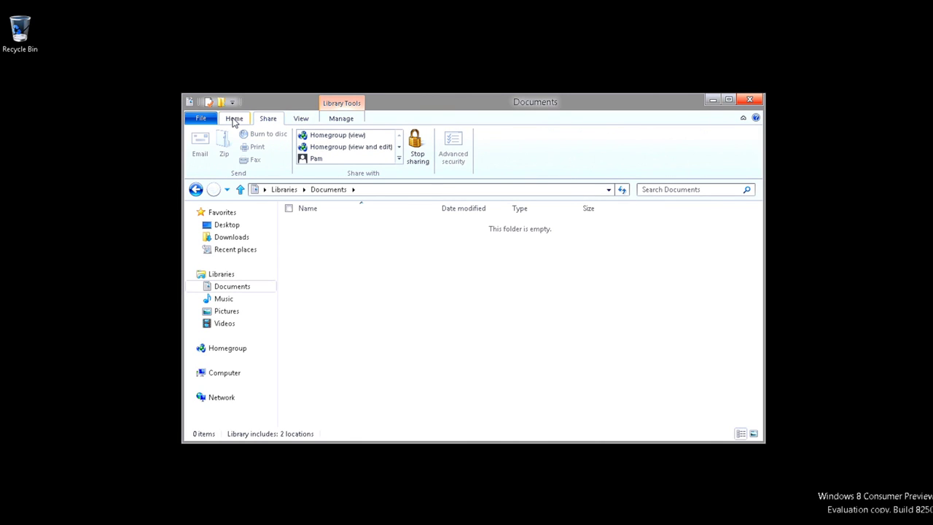
click(234, 120)
Create a new folder named EncryptMe in Documents.
right_click(423, 301)
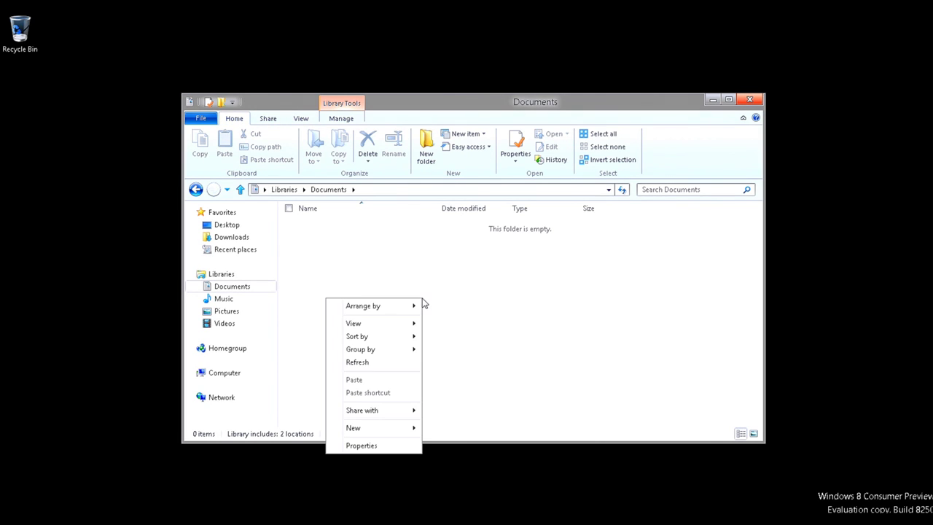
mouse_move(398, 427)
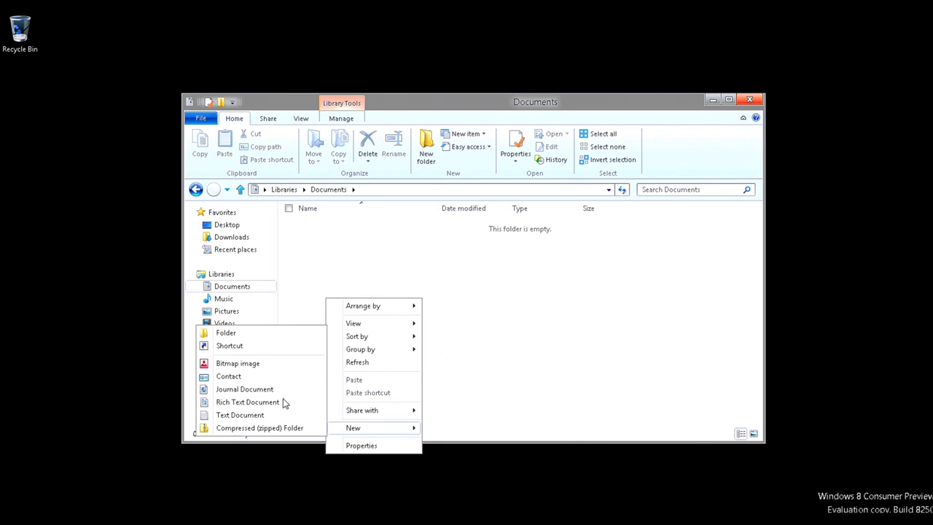
click(286, 334)
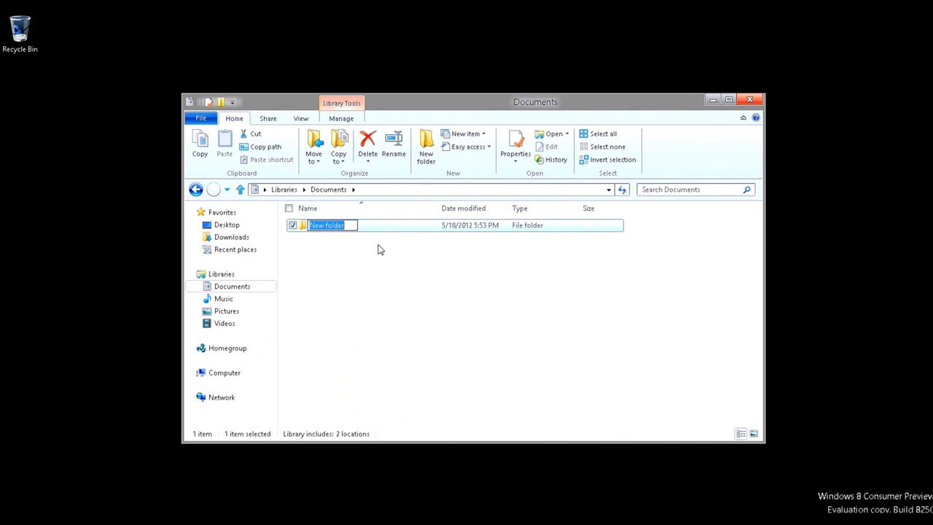
text(EncryptMe)
key(Return)
click(397, 256)
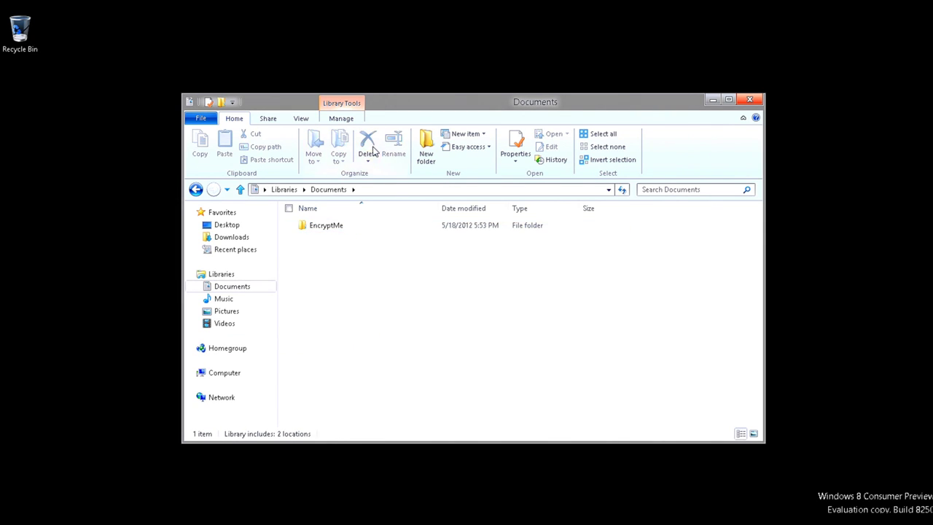
Inside EncryptMe, create an empty text document named Encryption.txt.
double_click(343, 232)
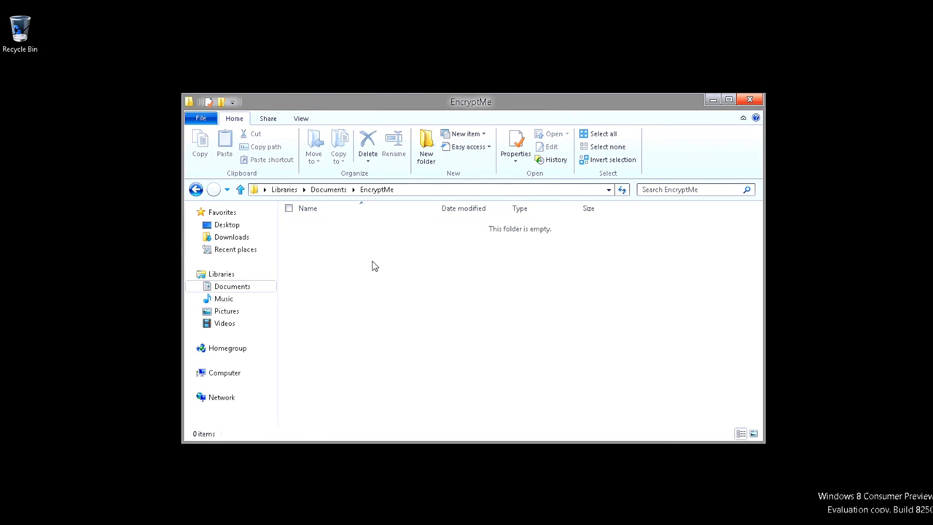
right_click(372, 265)
mouse_move(325, 406)
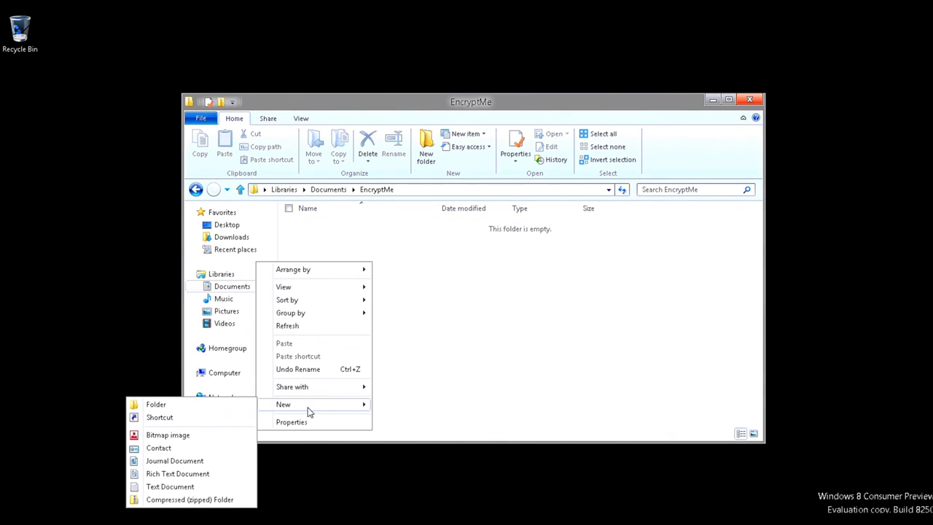
click(189, 488)
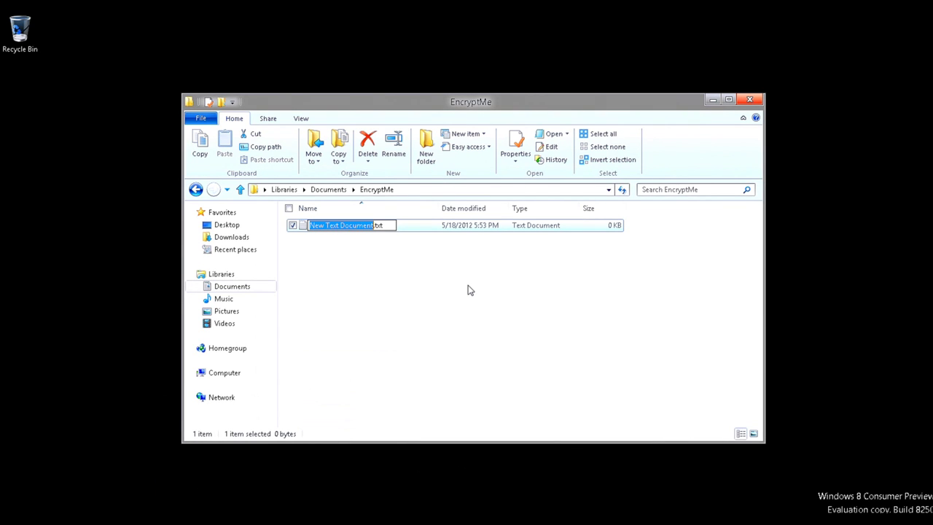
text(Encryption)
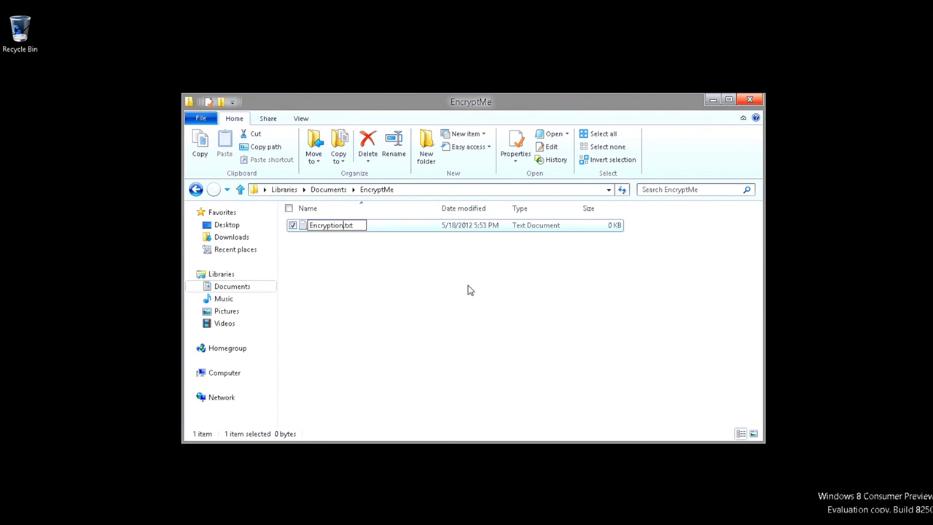
click(470, 289)
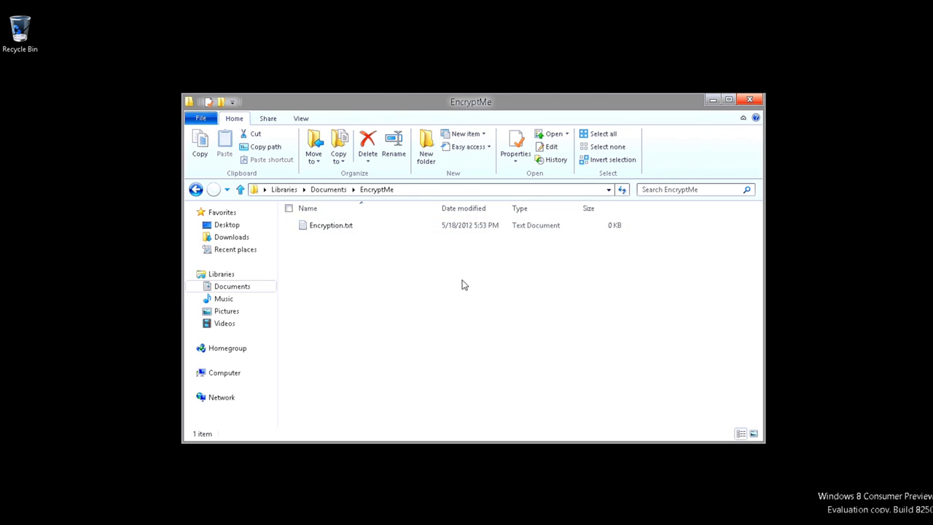
click(330, 228)
Open Encryption.txt's Properties and look through its Security, Details and Advanced settings.
right_click(330, 228)
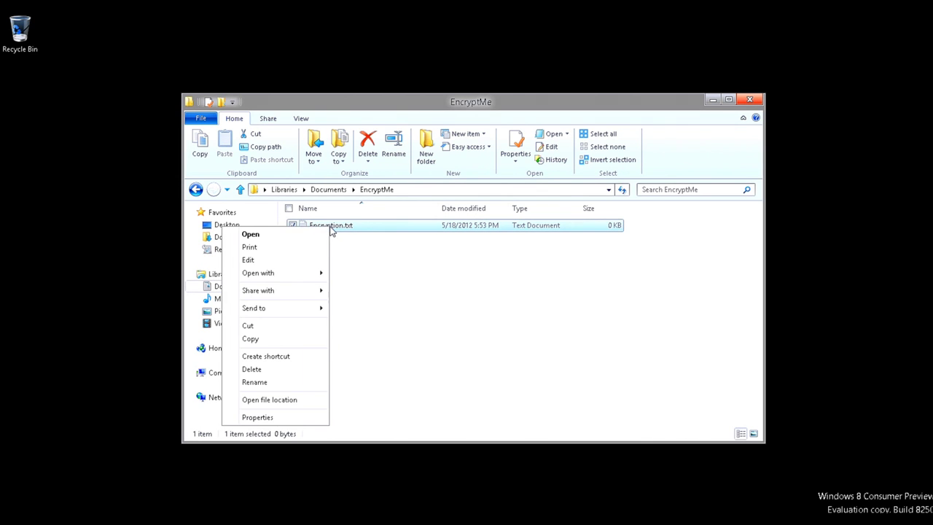
click(258, 418)
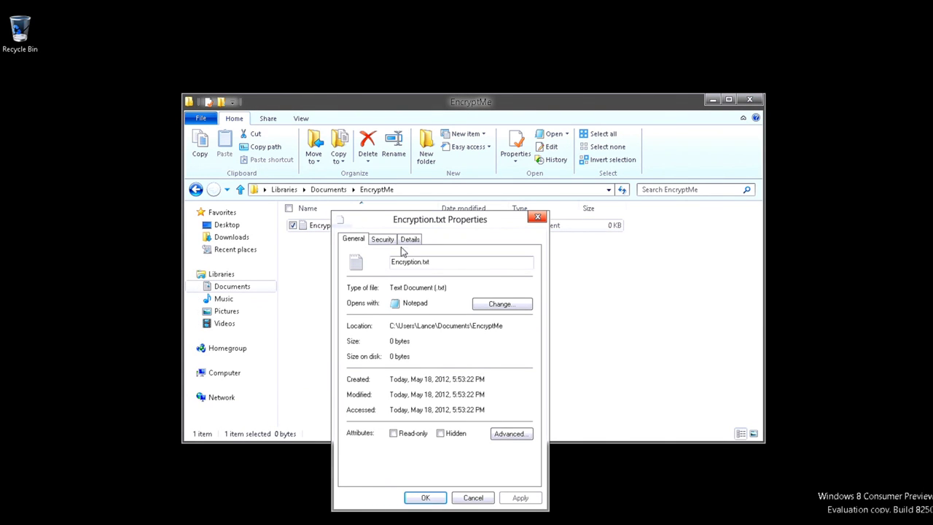
click(382, 241)
click(410, 240)
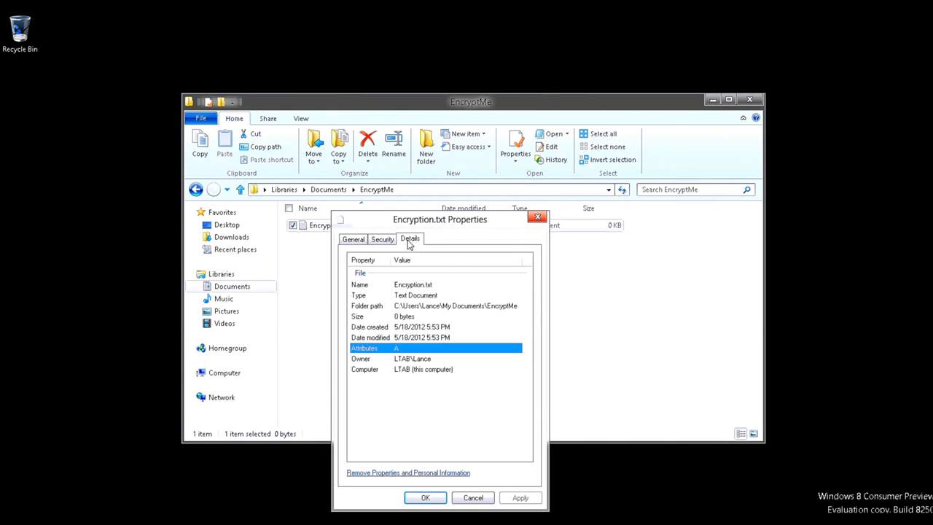
click(353, 241)
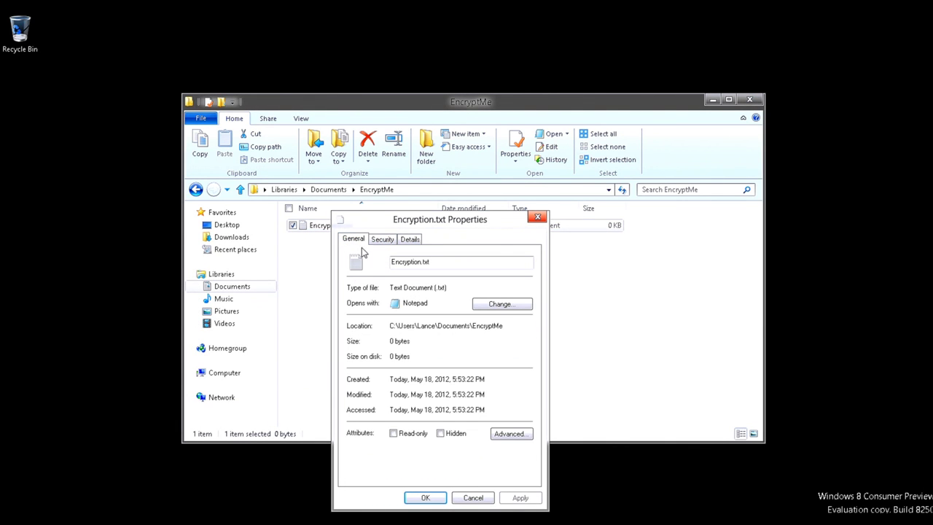
click(513, 437)
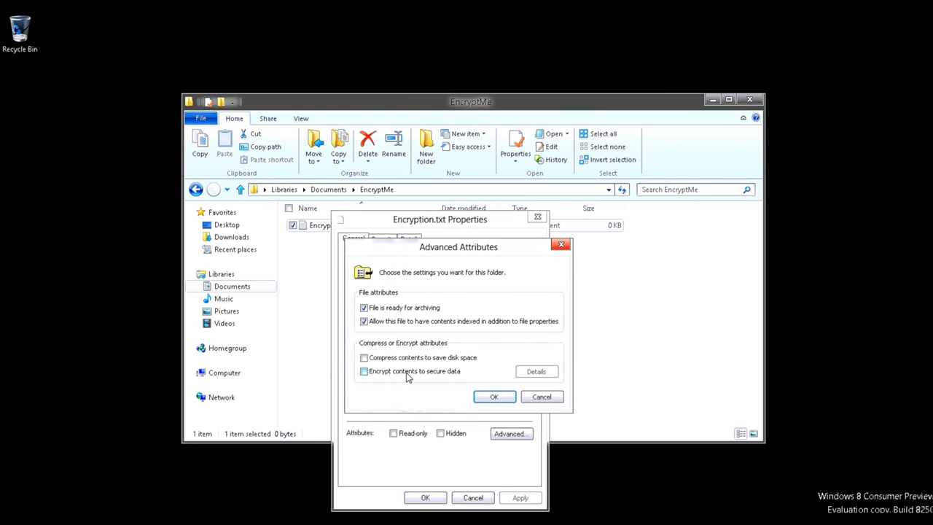
click(559, 401)
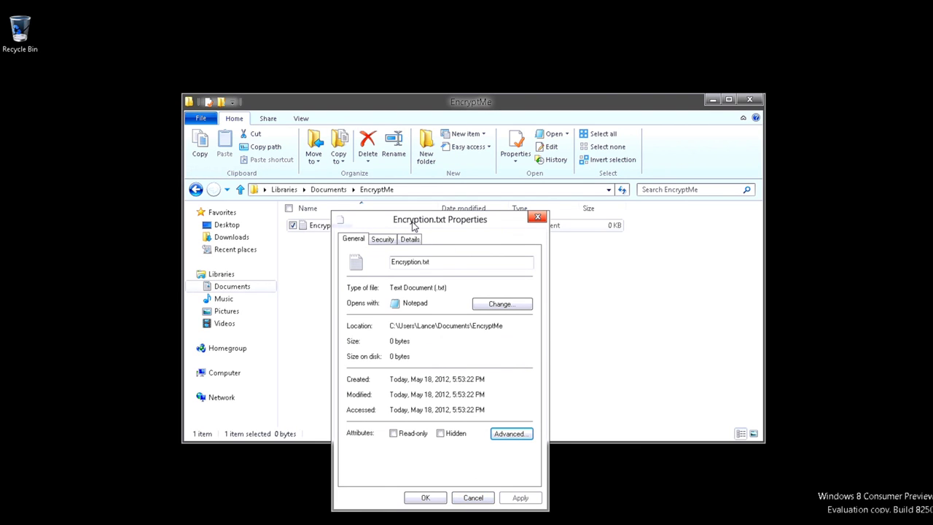
drag(412, 227, 430, 237)
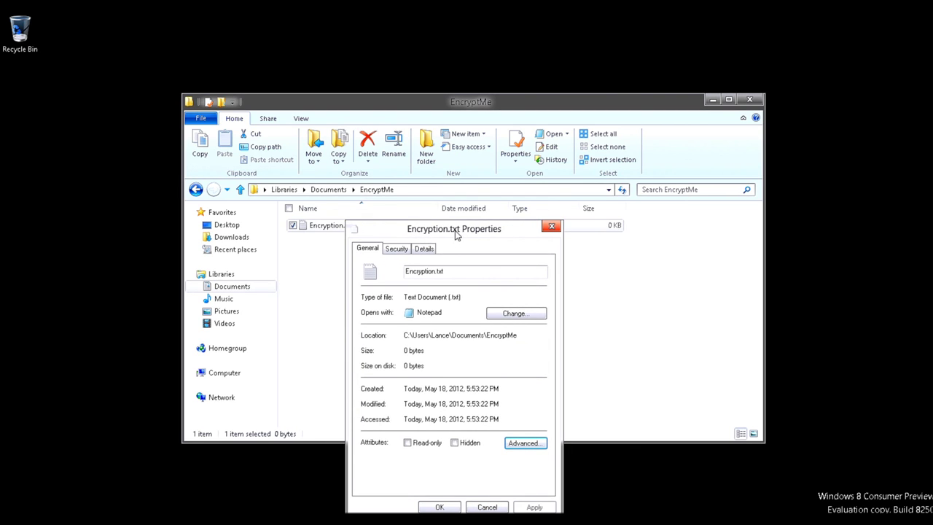
Check 'Encrypt contents to secure data' for Encryption.txt and apply the change.
click(526, 443)
click(467, 383)
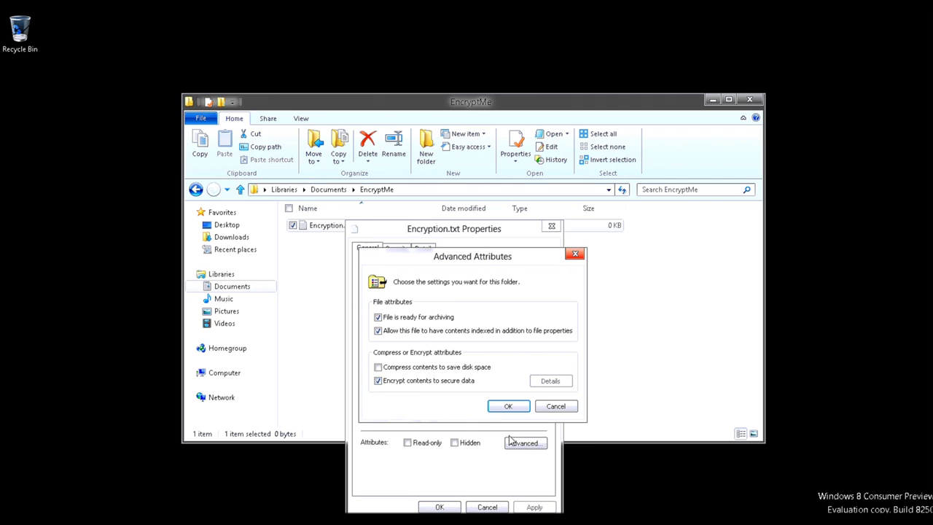
click(510, 406)
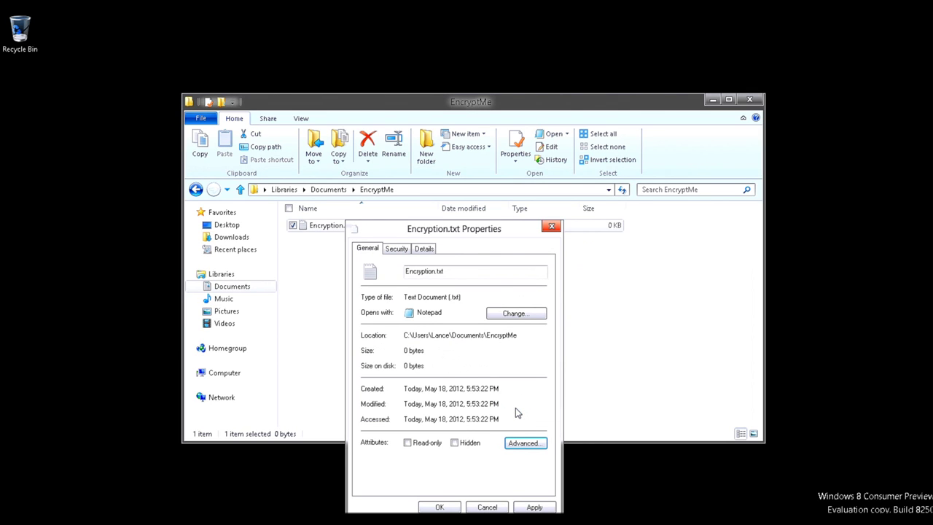
click(433, 508)
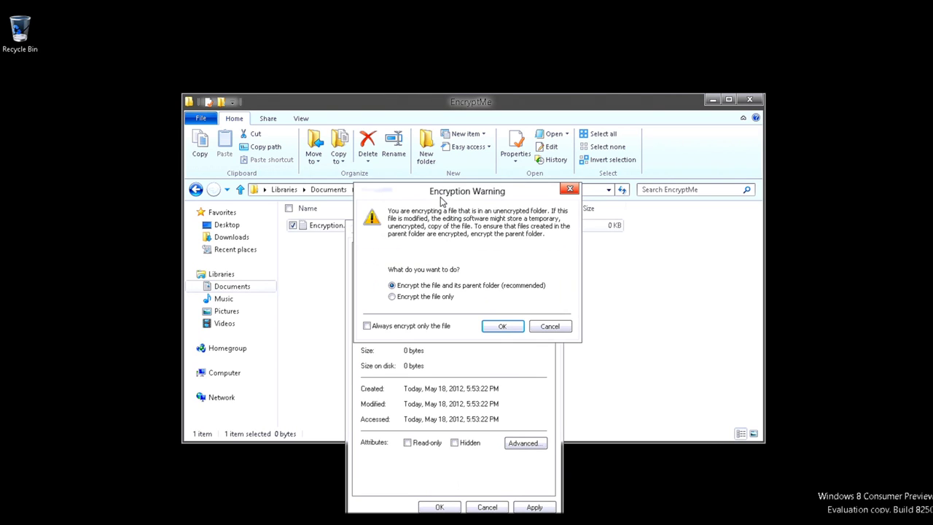
Move the Encryption Warning dialog slightly lower to read its options.
drag(441, 197, 431, 234)
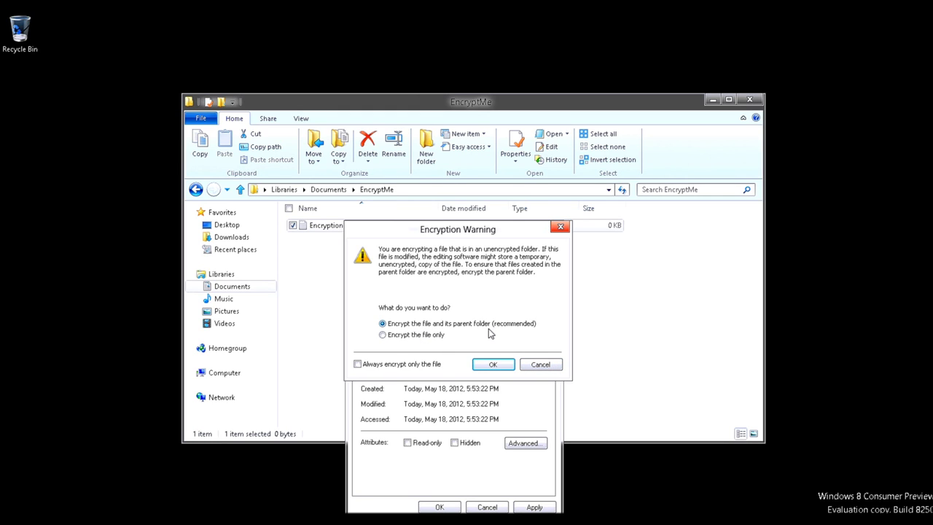
Cancel encrypting Encryption.txt and return to the Documents library.
click(542, 365)
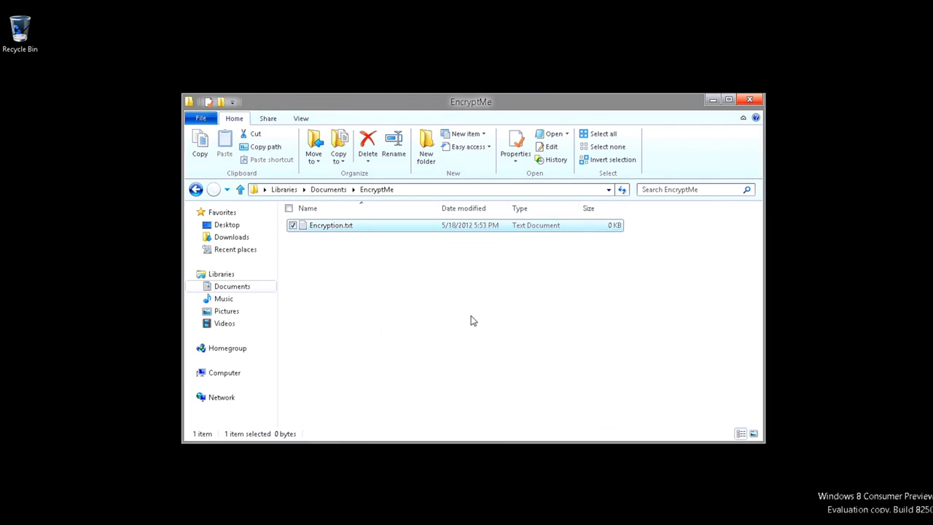
click(376, 241)
click(329, 190)
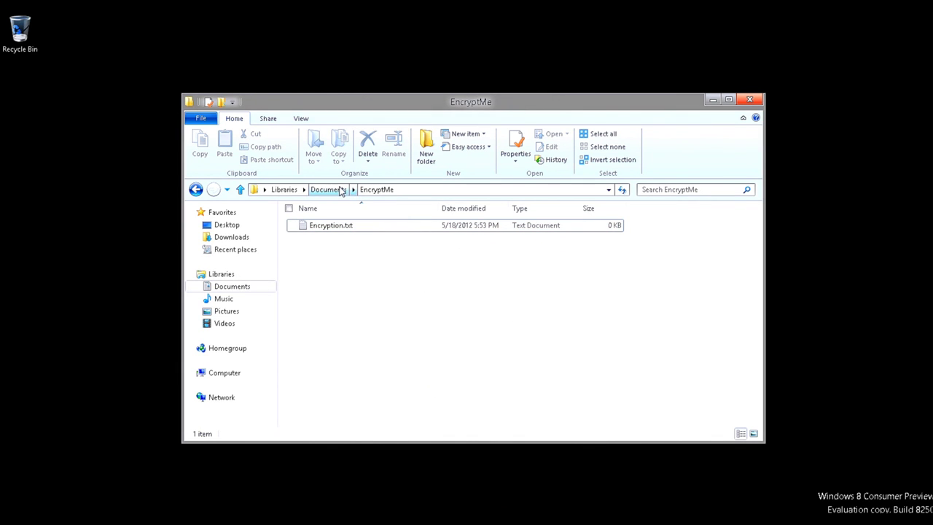
Encrypt the EncryptMe folder via Properties > Advanced, applying to its subfolders and files.
right_click(334, 229)
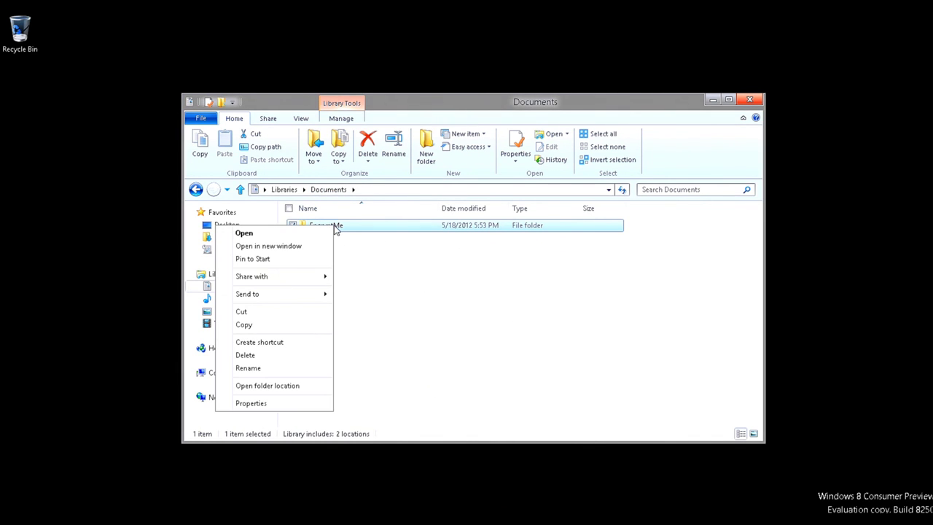
click(271, 405)
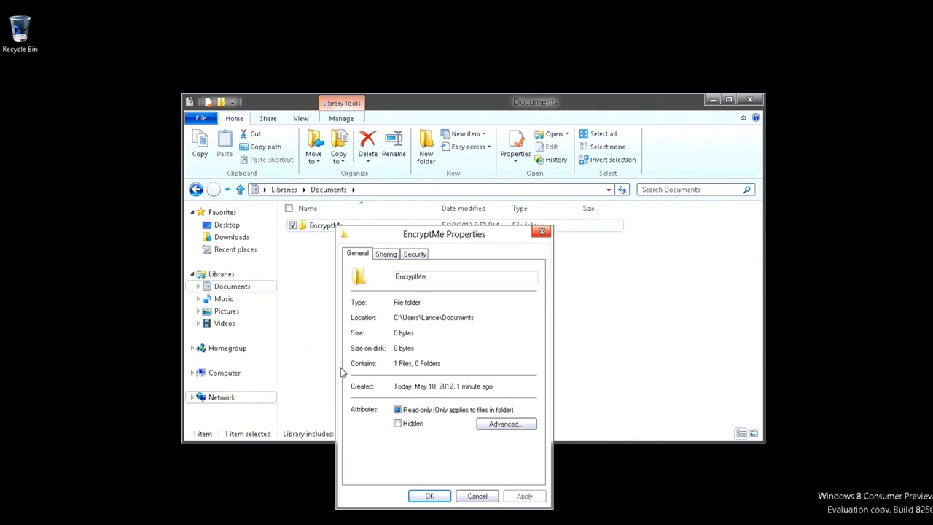
click(414, 255)
click(385, 255)
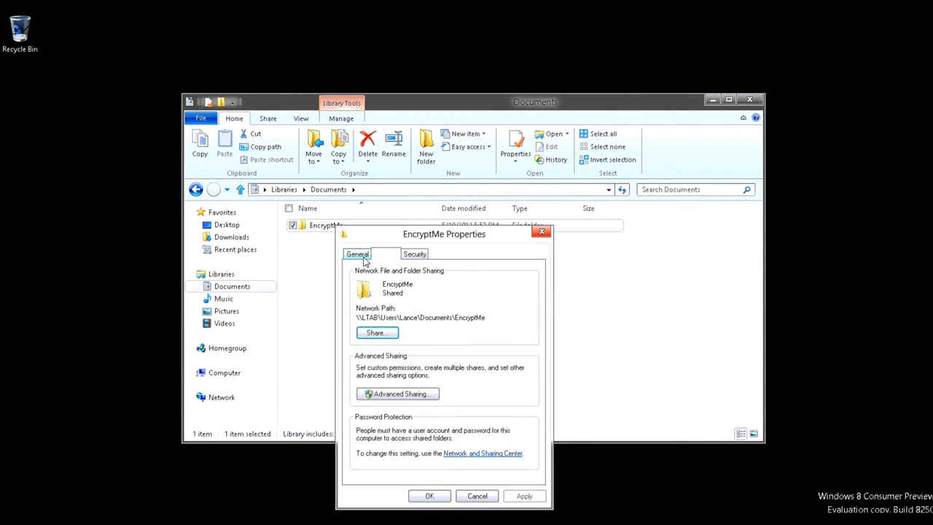
click(358, 258)
click(501, 423)
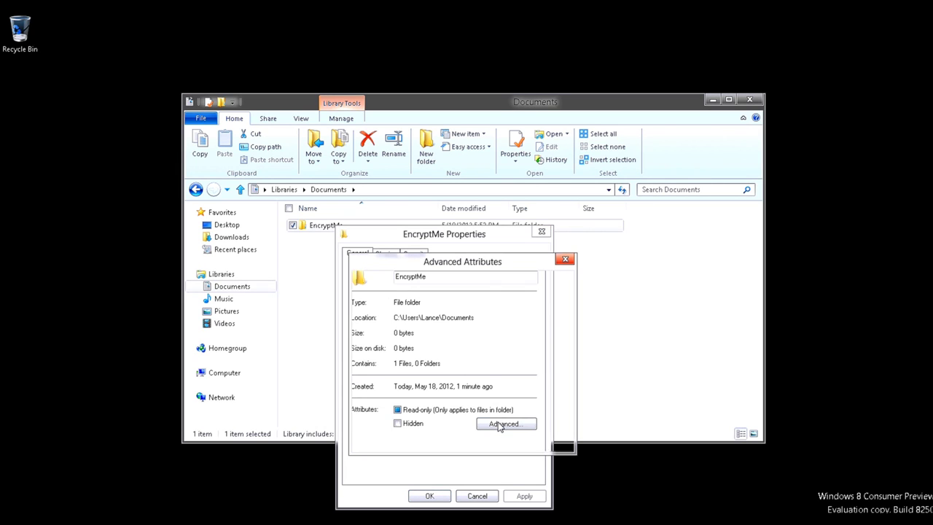
click(428, 415)
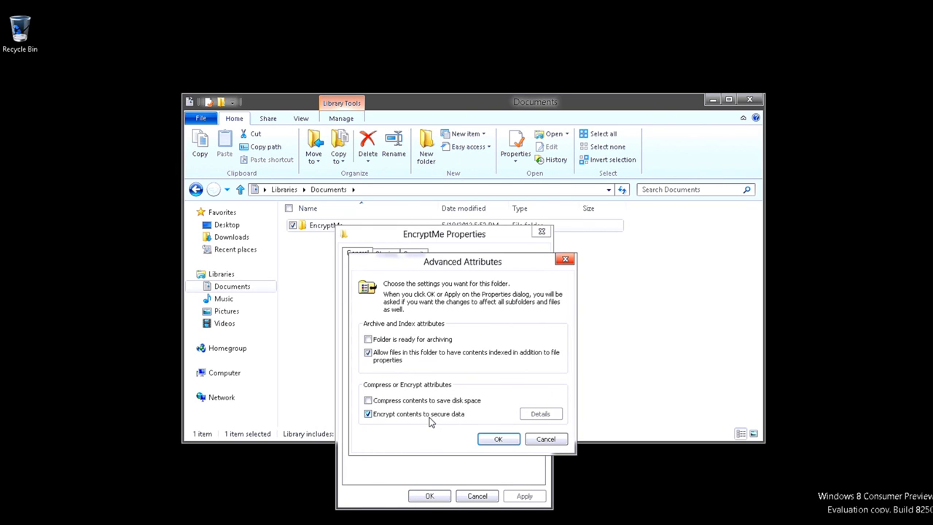
click(498, 439)
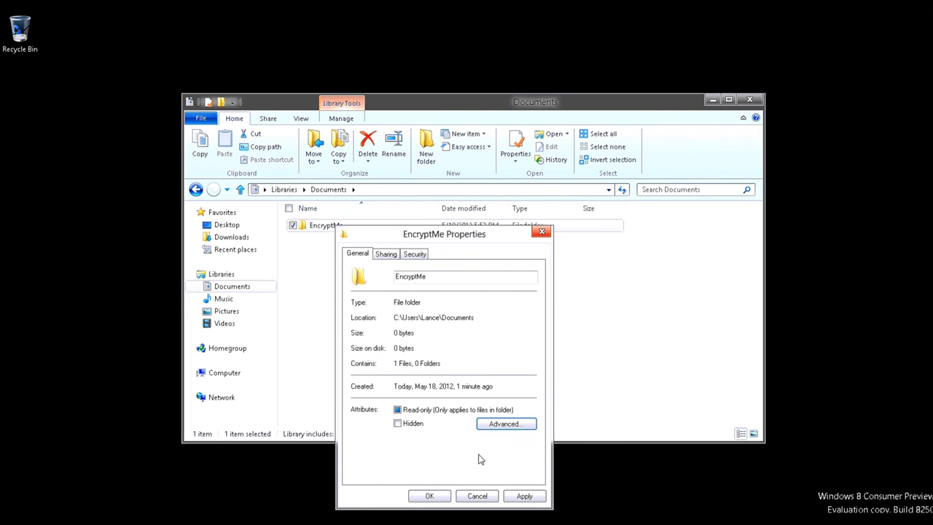
click(429, 496)
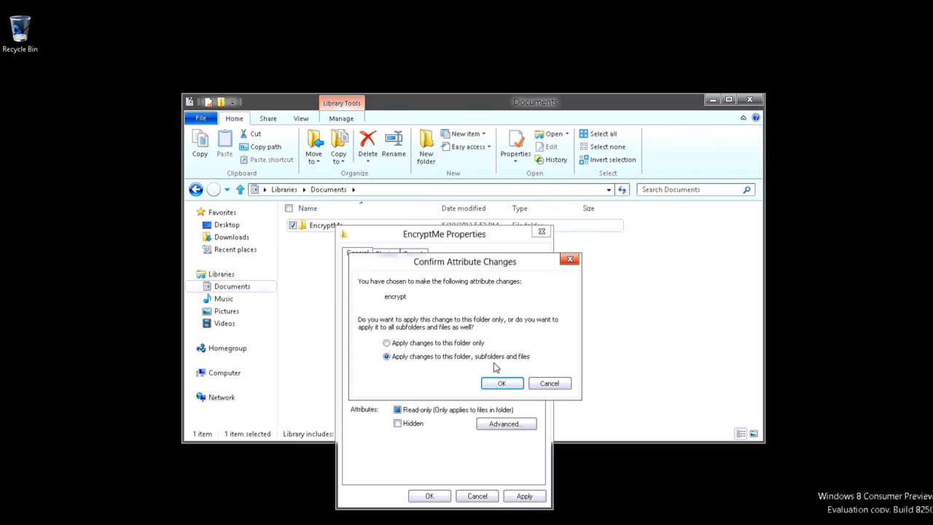
click(501, 384)
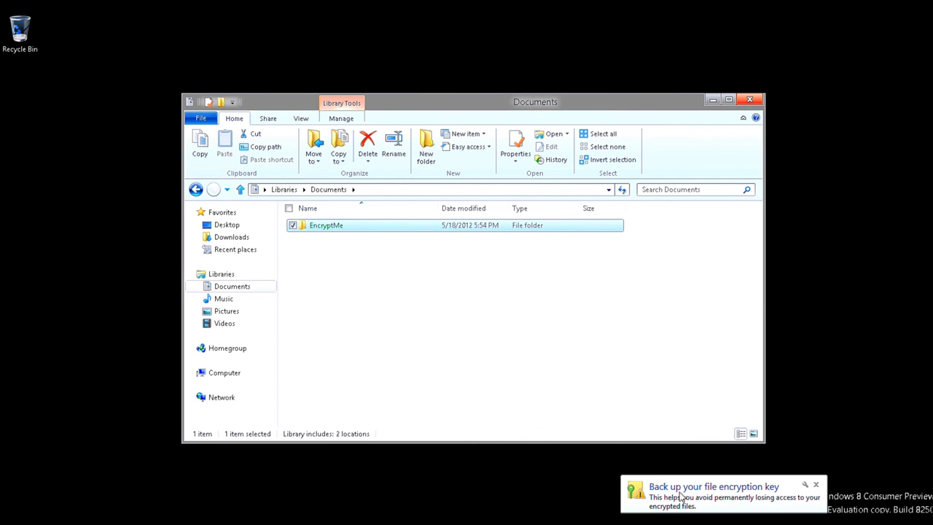
Open the Encrypting File System key backup dialog from the notification area.
click(764, 508)
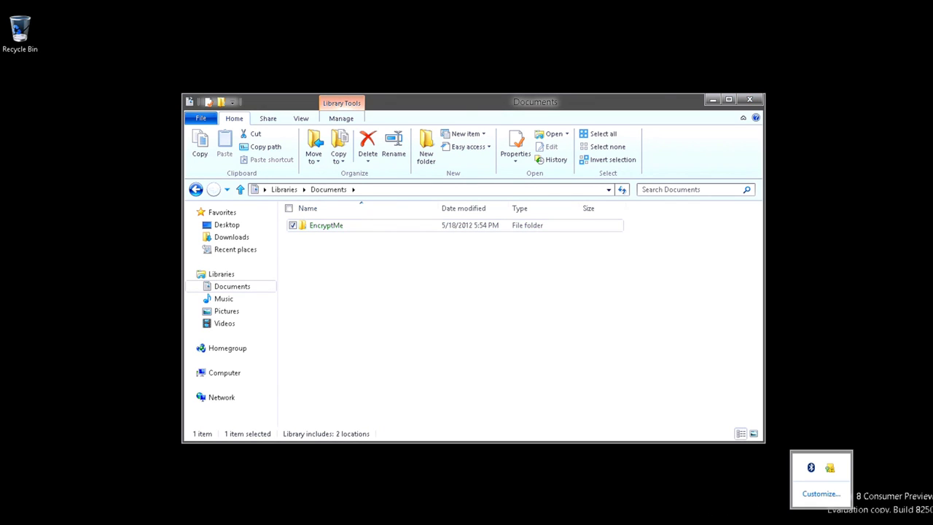
click(830, 470)
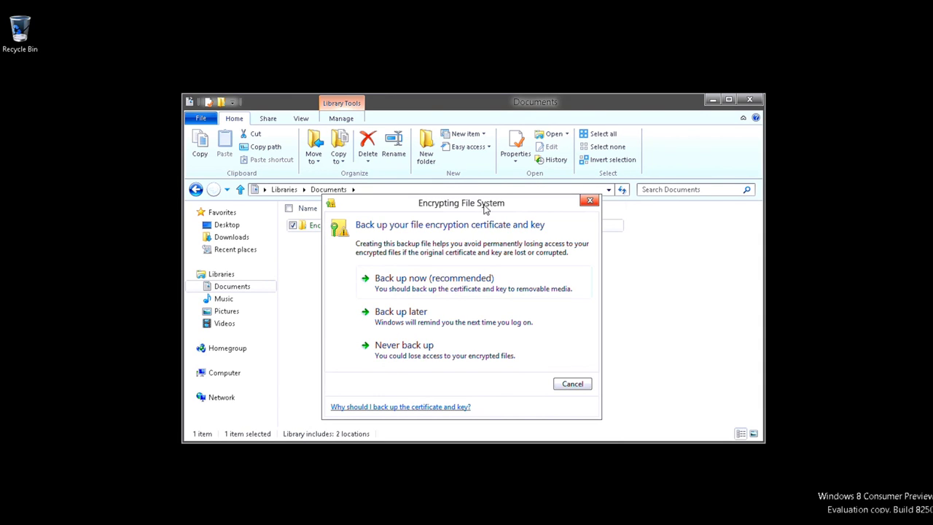
drag(485, 207, 486, 249)
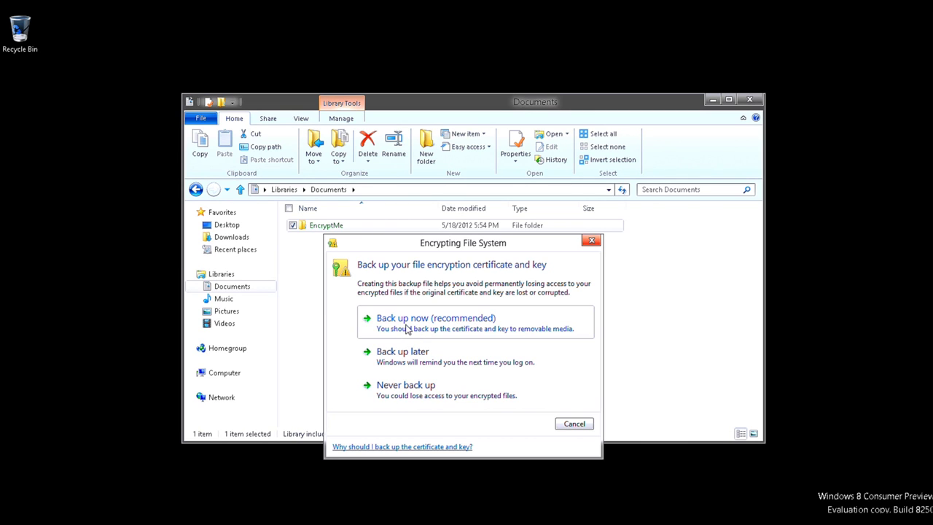
Choose 'Back up now (recommended)' to launch the Certificate Export Wizard.
click(407, 325)
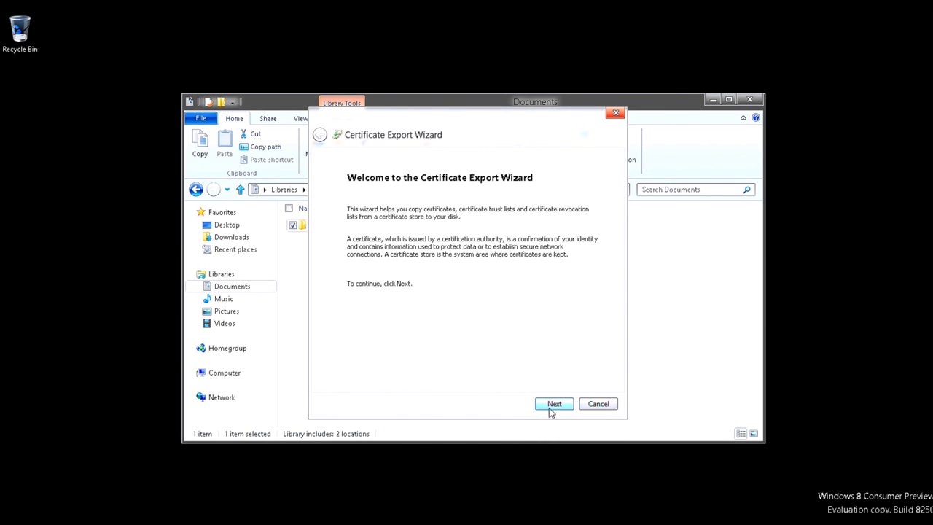
Keep the PKCS #12 (.PFX) format and enable 'Export all extended properties'.
click(552, 404)
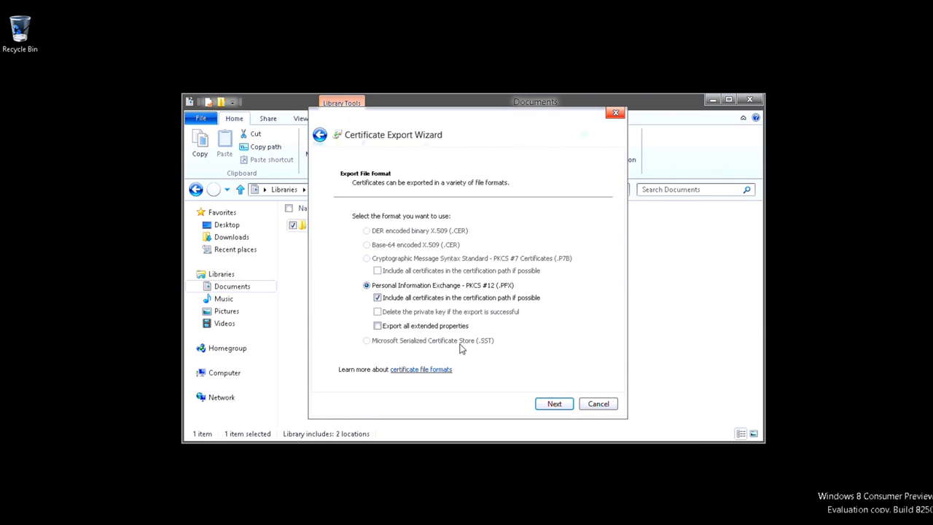
click(406, 327)
Enable password protection for the private key, entering and confirming the password.
click(551, 407)
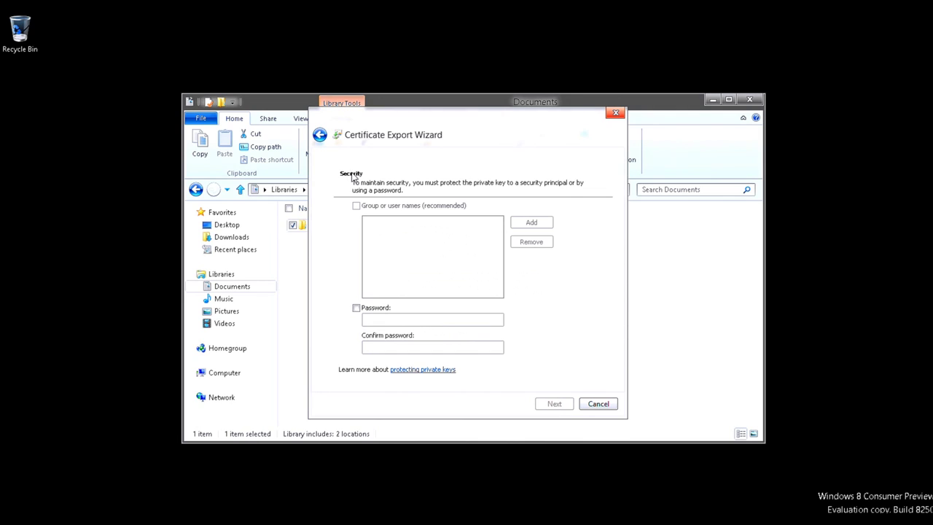
click(380, 309)
click(393, 325)
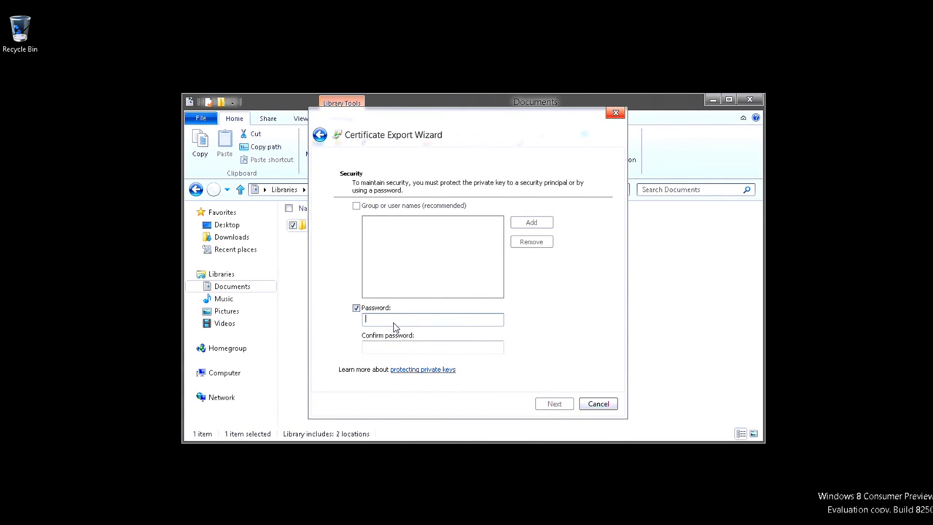
text(1234)
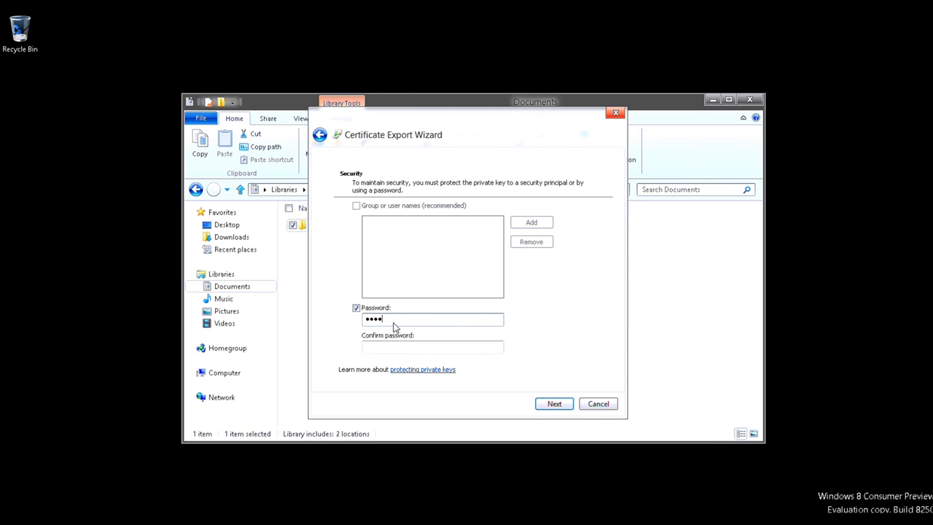
key(BackSpace)
key(BackSpace)
key(BackSpace)
key(BackSpace)
text(123456)
key(Tab)
text(123456)
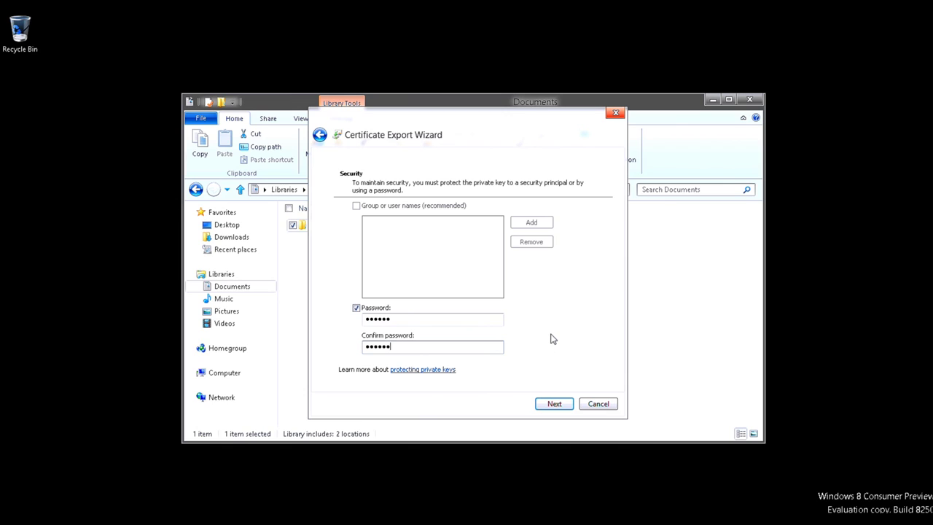
click(554, 405)
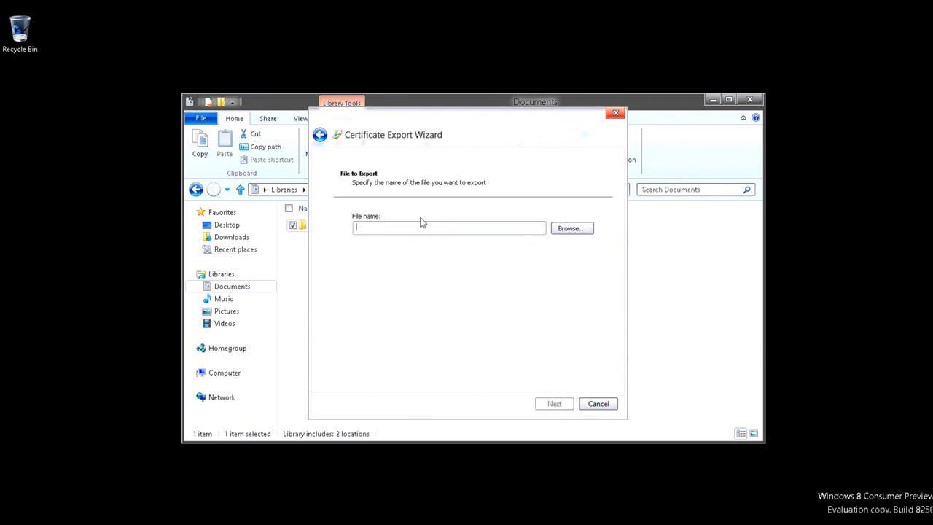
Save the export file as EncryptMe.pfx on the Desktop, as a Personal Information Exchange file.
click(570, 230)
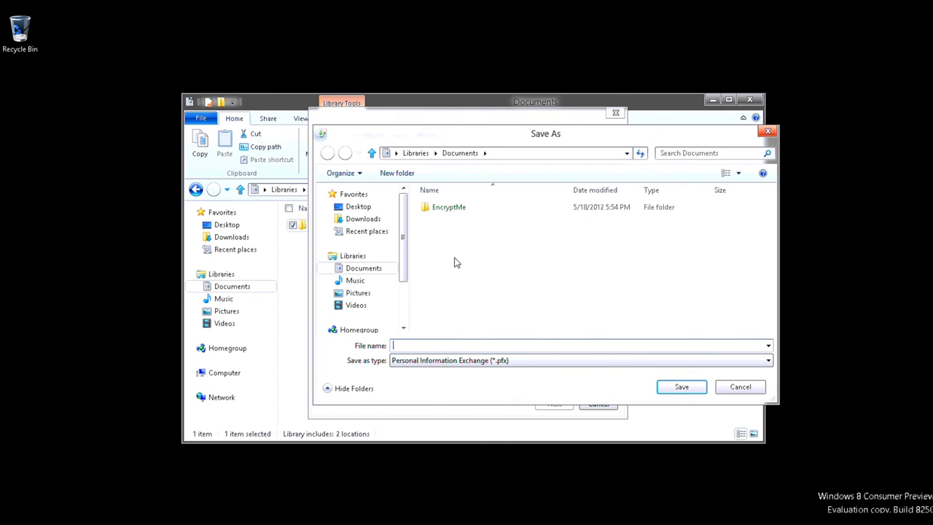
click(358, 208)
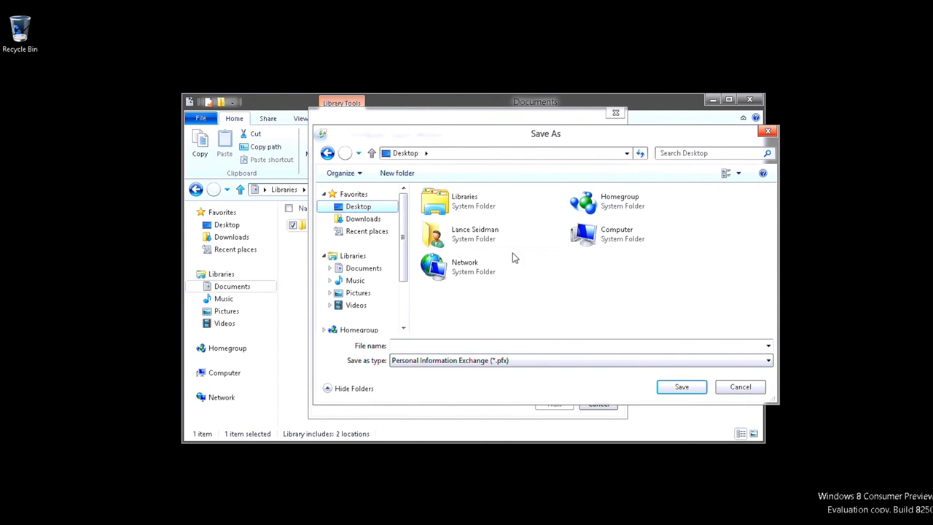
click(520, 347)
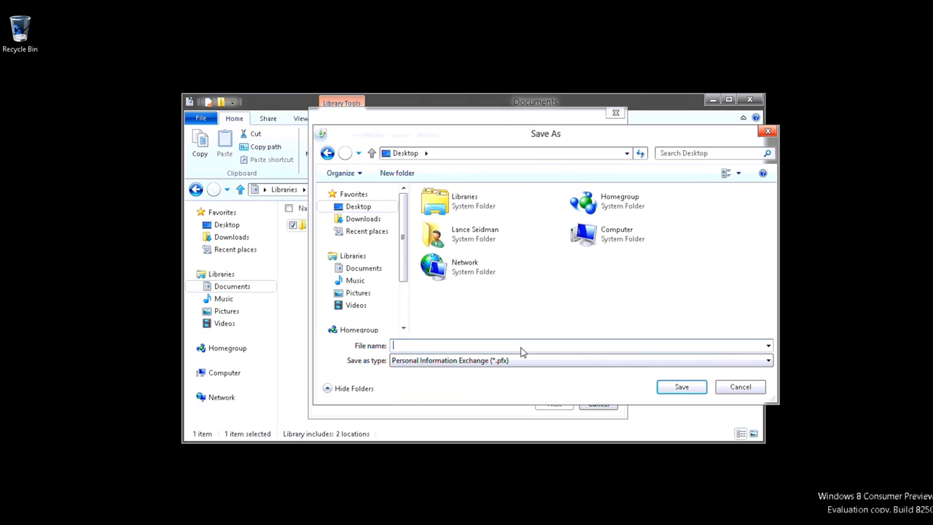
text(EncryptMe)
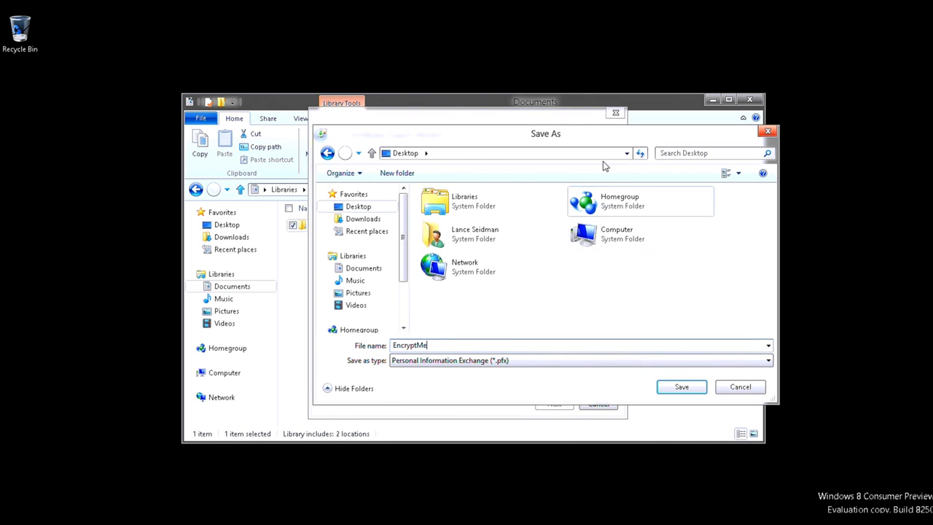
drag(573, 134, 518, 187)
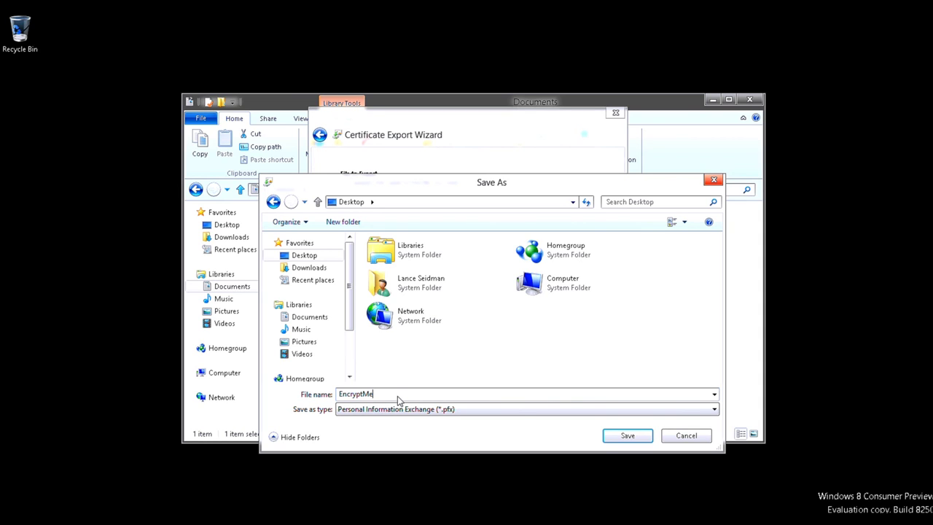
click(578, 413)
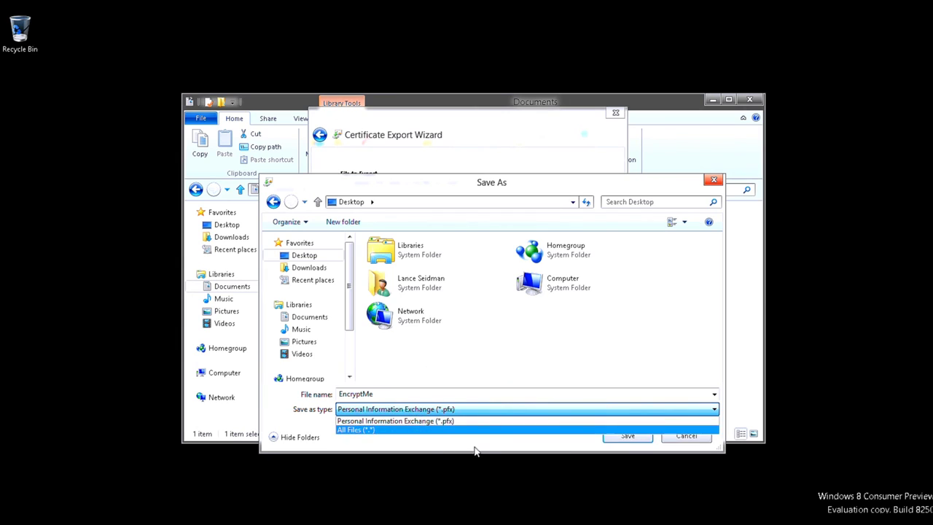
click(486, 445)
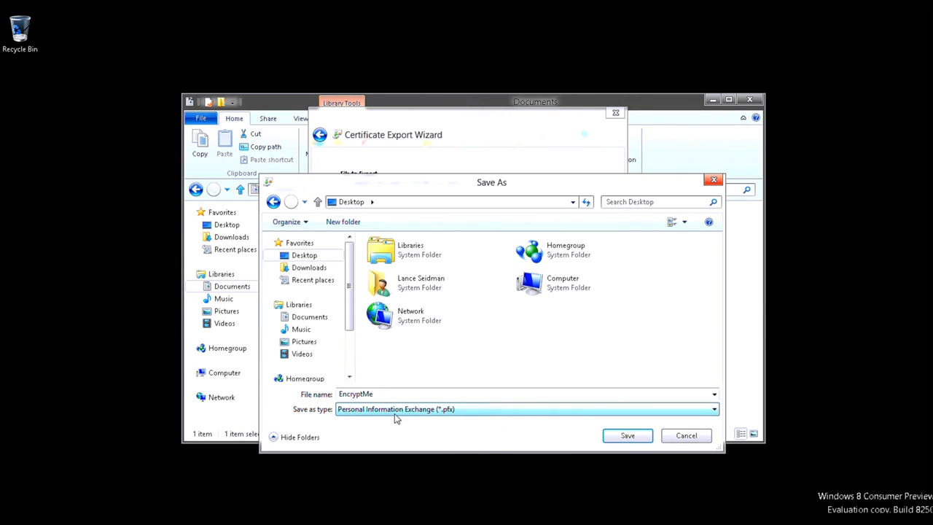
click(627, 437)
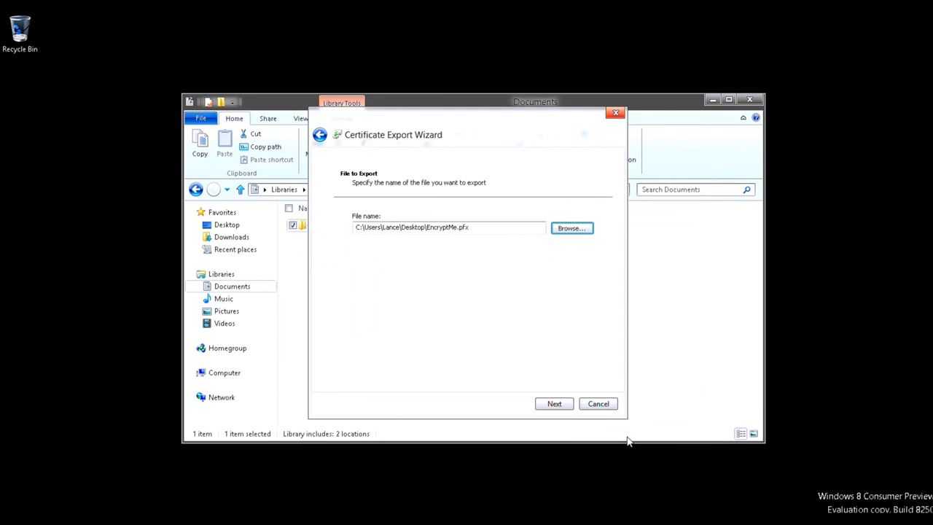
Review the export summary, finish the export, and acknowledge the success message.
click(554, 404)
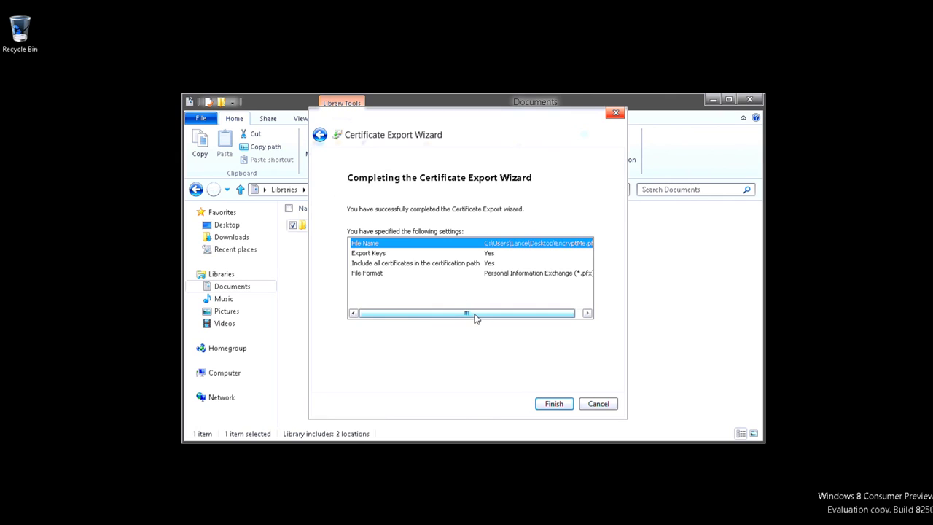
drag(472, 316, 516, 394)
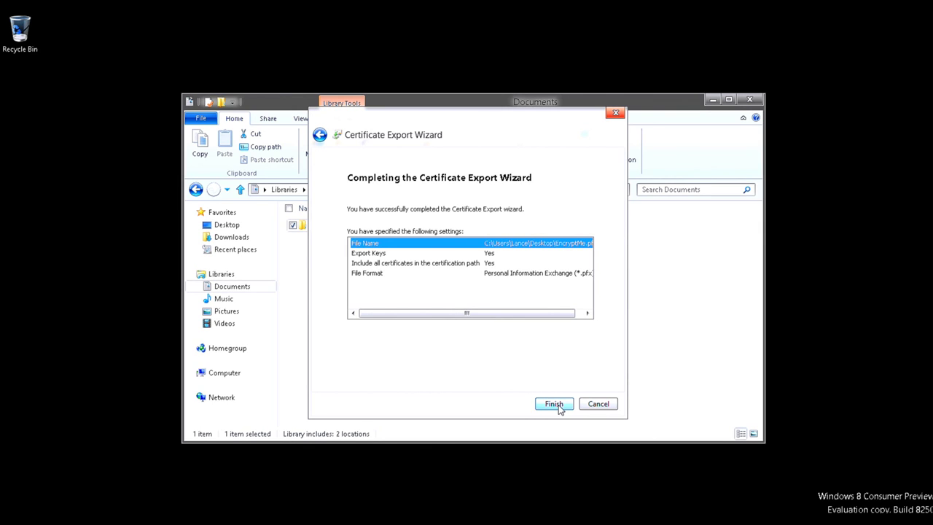
click(555, 405)
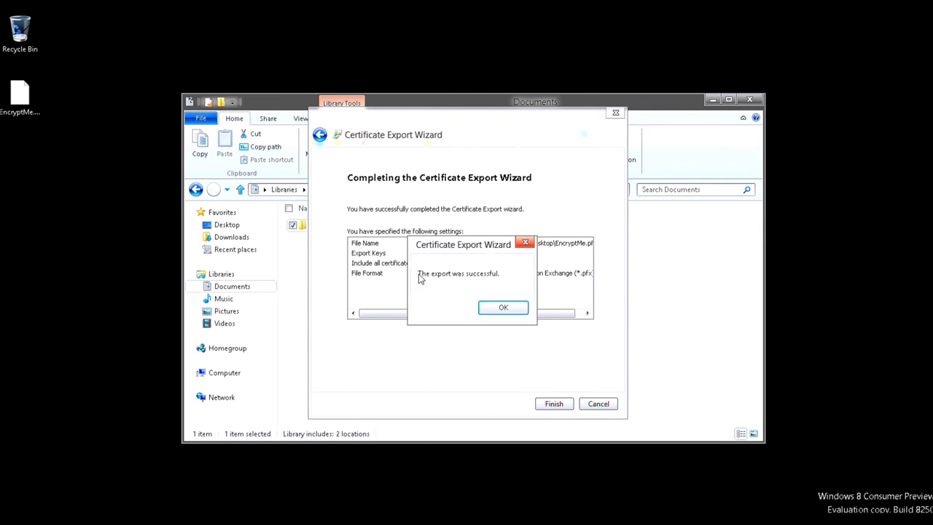
click(504, 311)
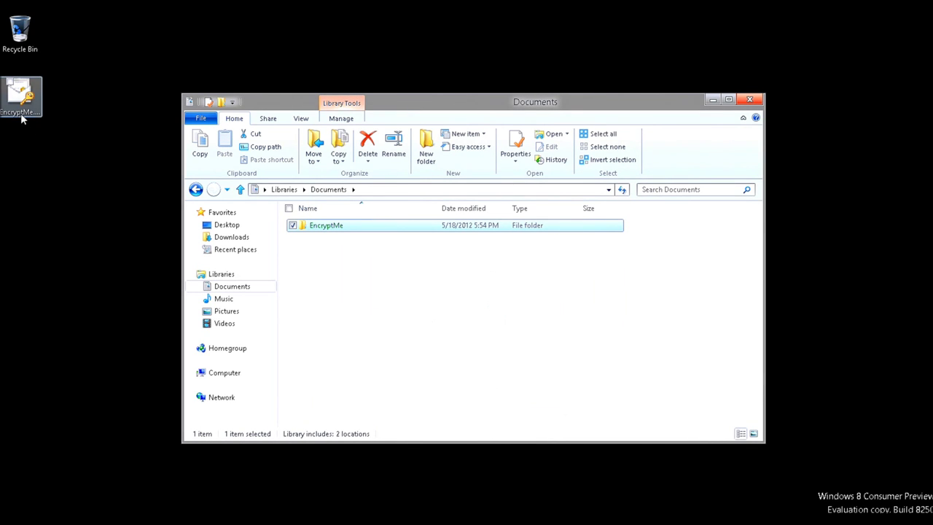
Run Install PFX on the desktop's EncryptMe.pfx to launch the Certificate Import Wizard.
click(338, 321)
click(21, 102)
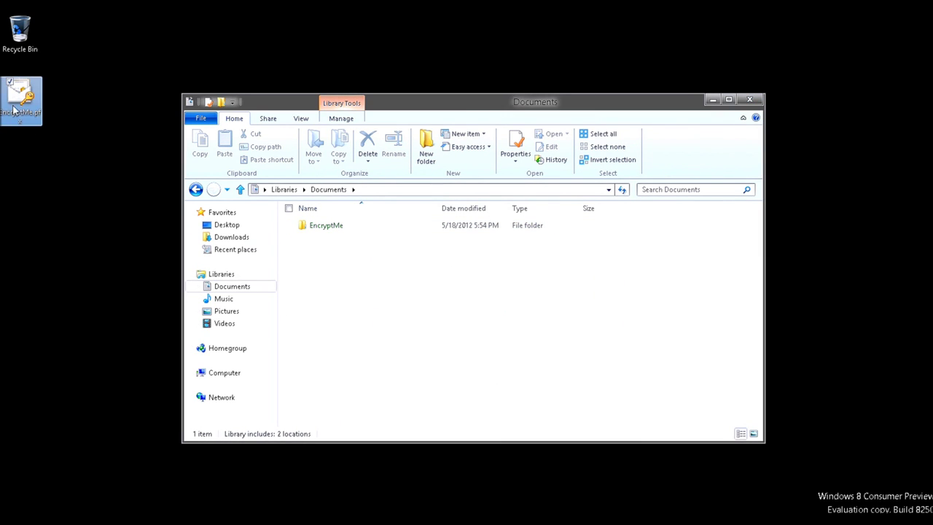
right_click(21, 105)
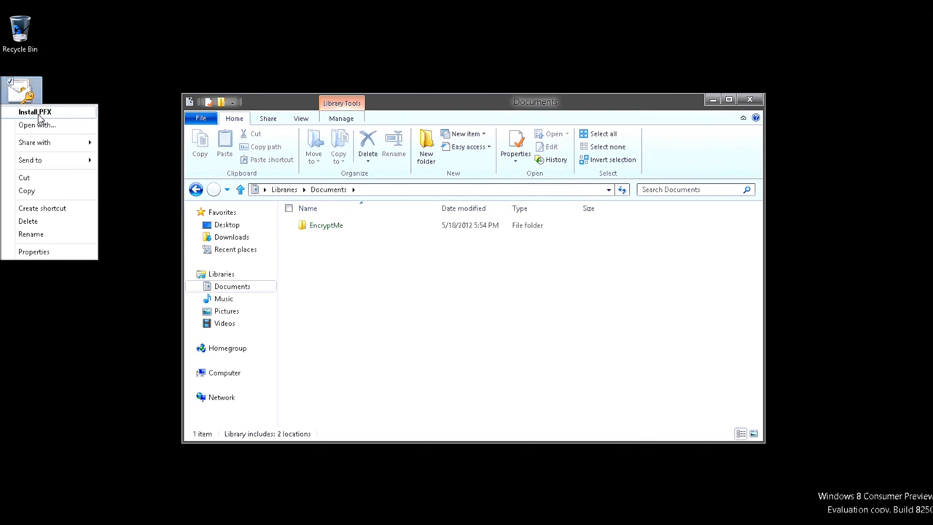
click(36, 112)
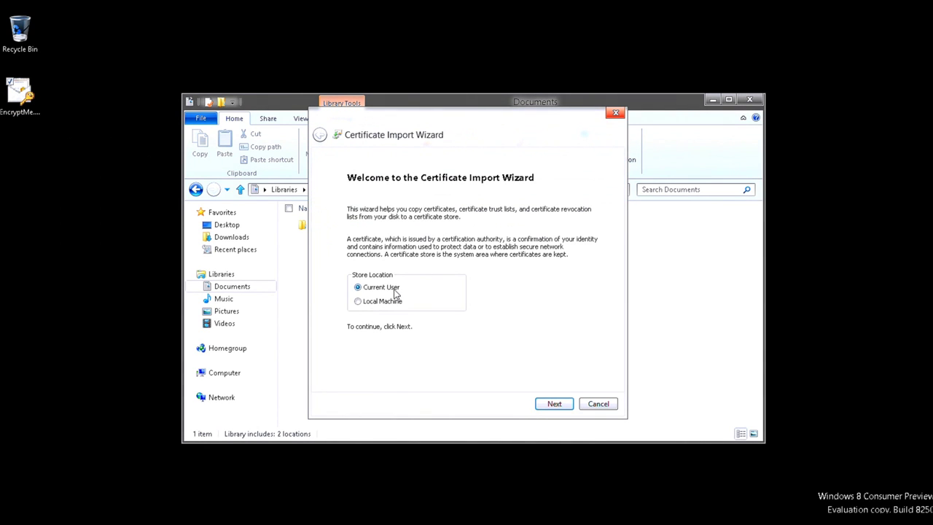